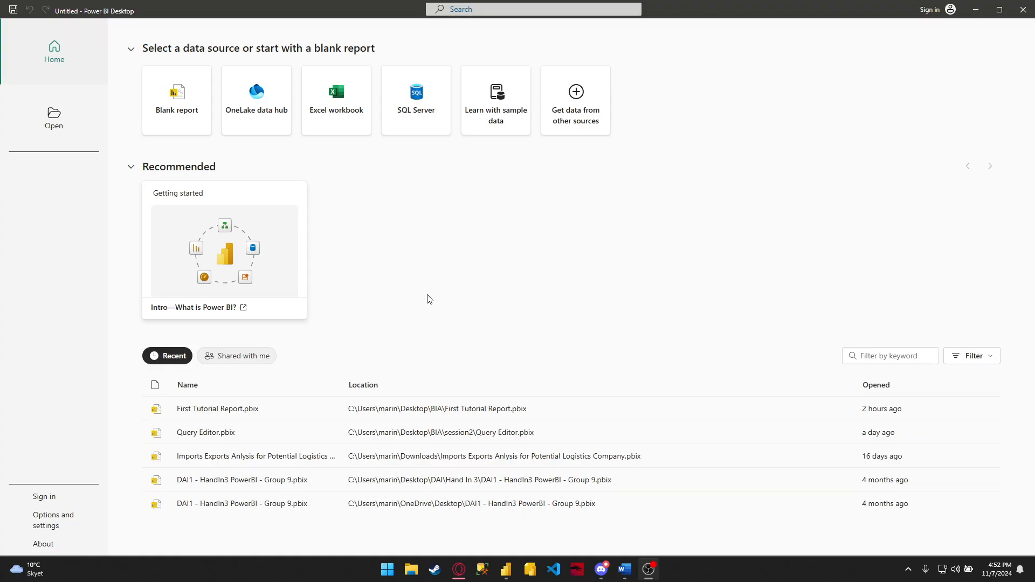
Step: Start a blank report and open the built-in sample data workbook, Financial Sample.xlsx, for import
{"action": "left_click", "coordinate": [429, 300]}
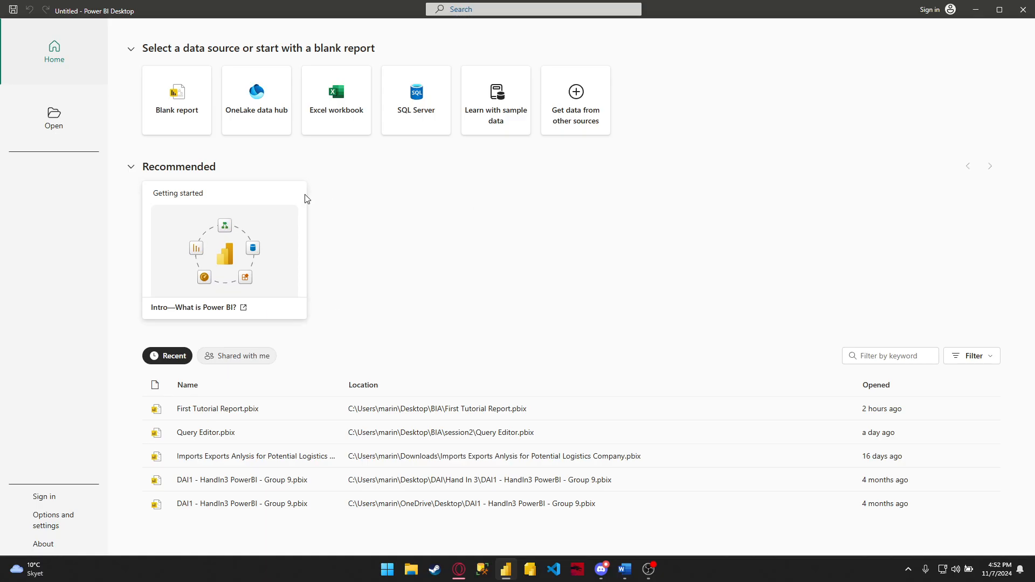
{"action": "left_click", "coordinate": [175, 132]}
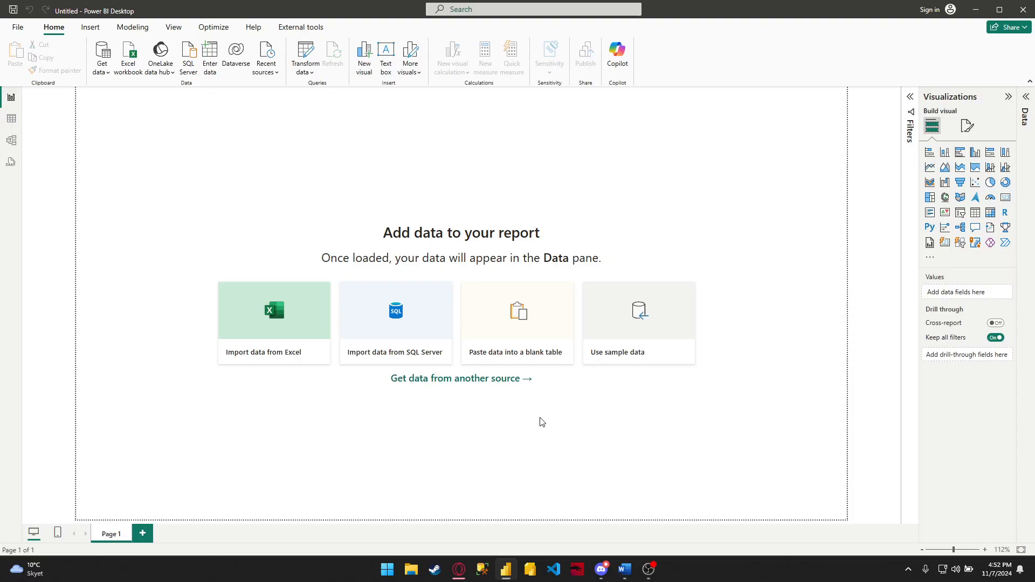
{"action": "left_click", "coordinate": [603, 364]}
{"action": "left_click_drag", "start_coordinate": [561, 182], "coordinate": [504, 173]}
{"action": "left_click", "coordinate": [500, 351]}
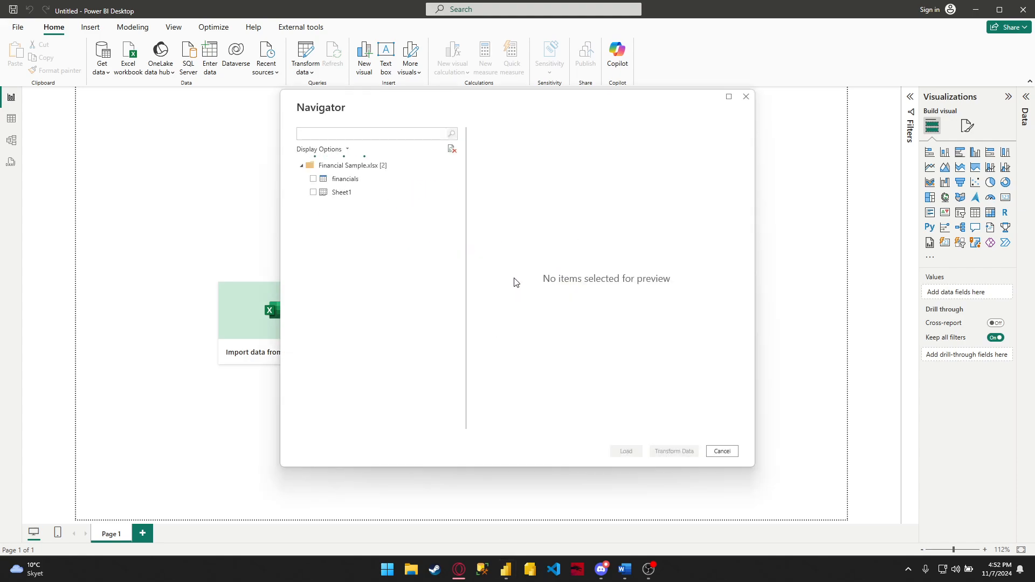
Step: Select the financials table from the sample workbook and open it for transformation in Power Query Editor
{"action": "left_click", "coordinate": [313, 179]}
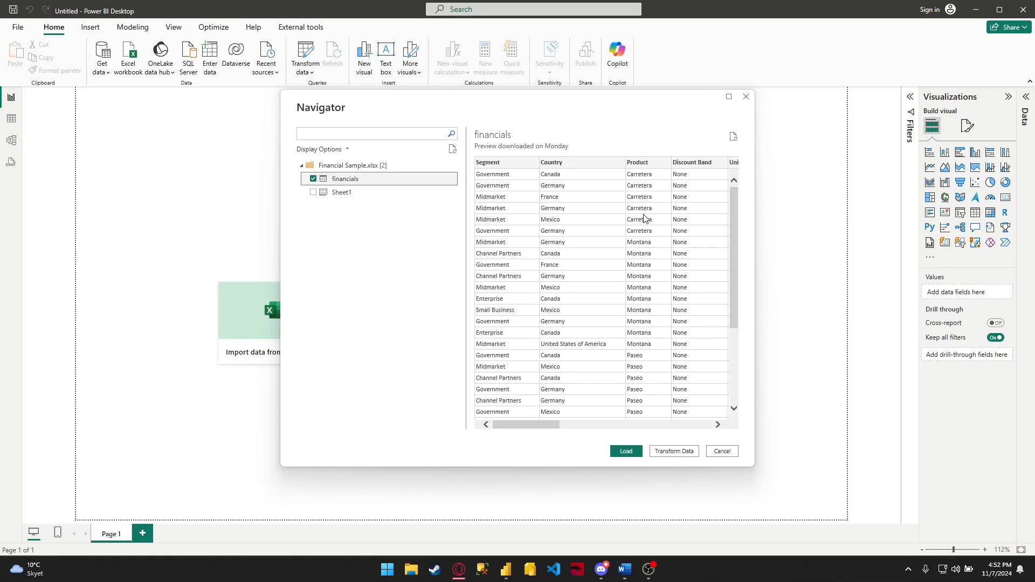
{"action": "left_click_drag", "start_coordinate": [532, 424], "coordinate": [498, 426]}
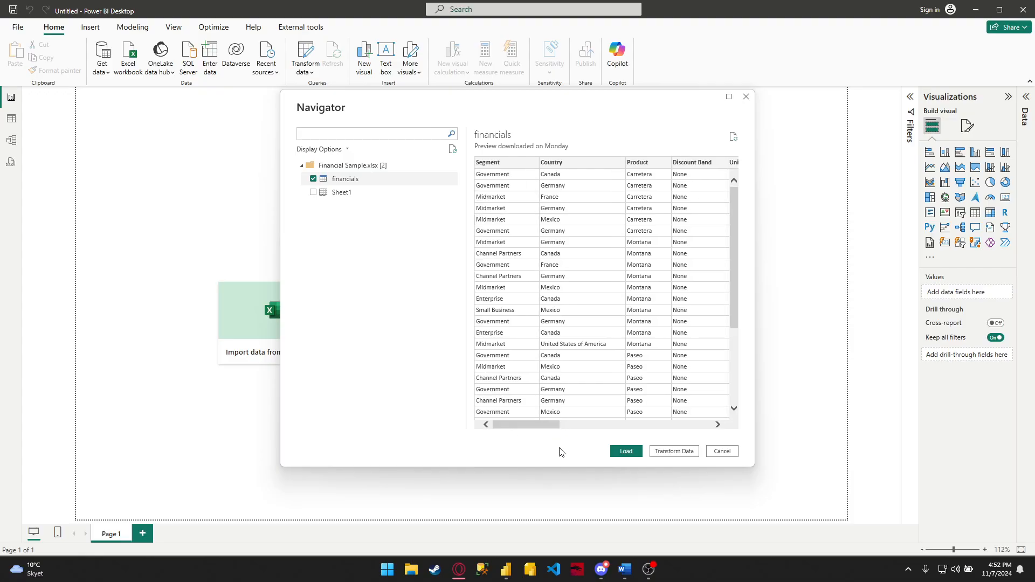
{"action": "left_click", "coordinate": [672, 454]}
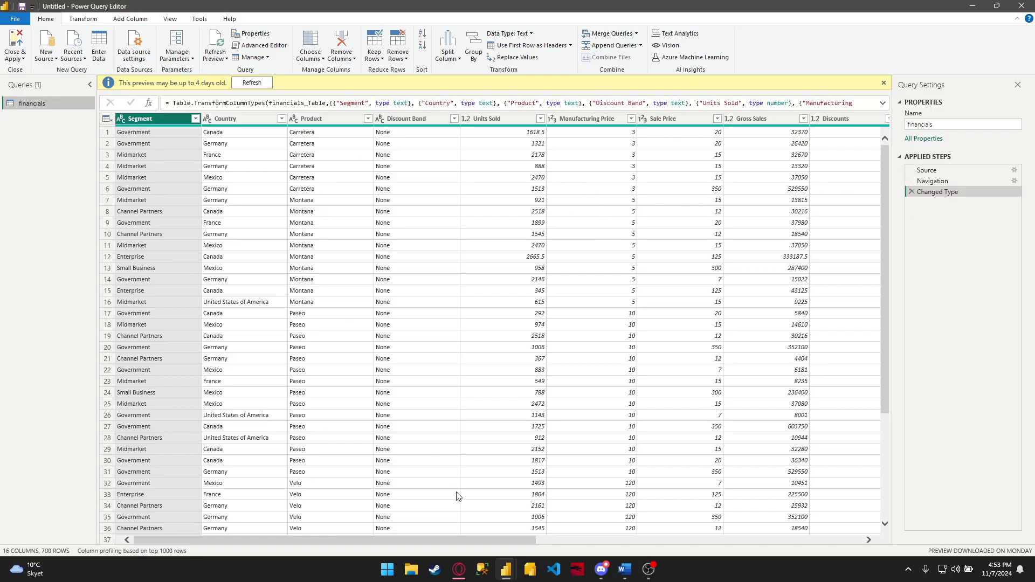
Step: Change the Units Sold column's data type to Whole Number, replacing the current type conversion
{"action": "left_click_drag", "start_coordinate": [427, 543], "coordinate": [435, 543]}
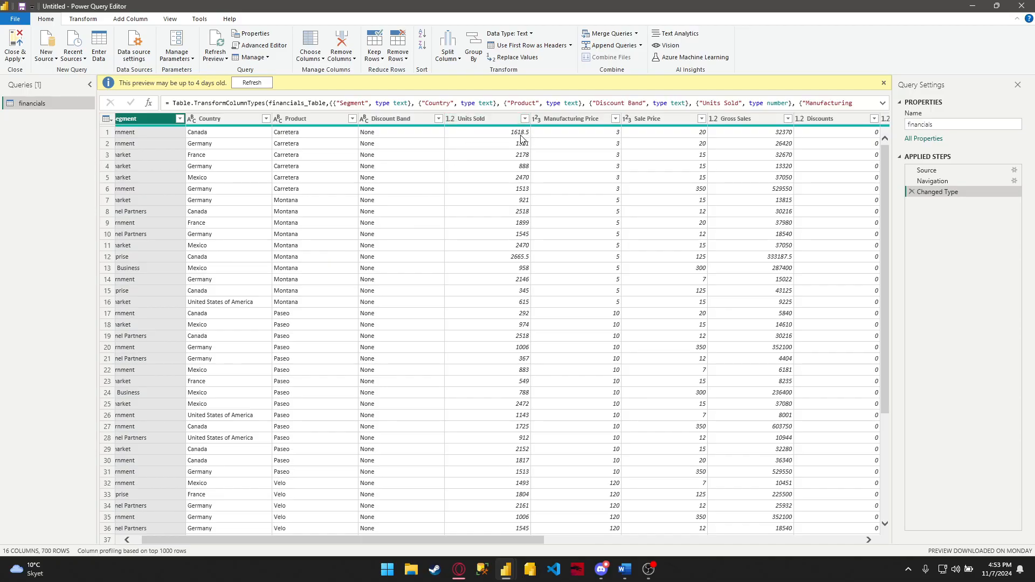
{"action": "left_click_drag", "start_coordinate": [381, 542], "coordinate": [373, 543]}
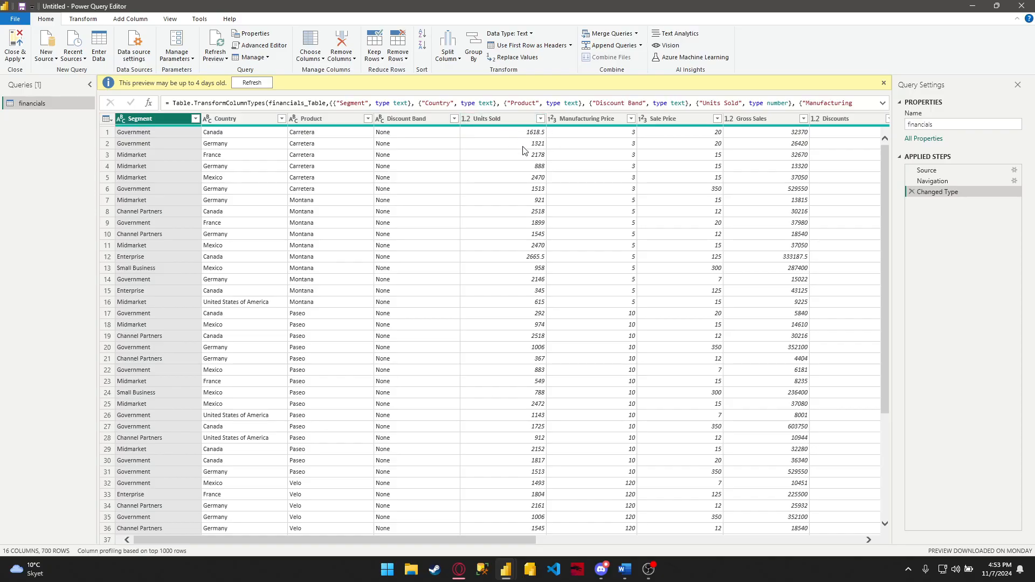
{"action": "left_click", "coordinate": [520, 118]}
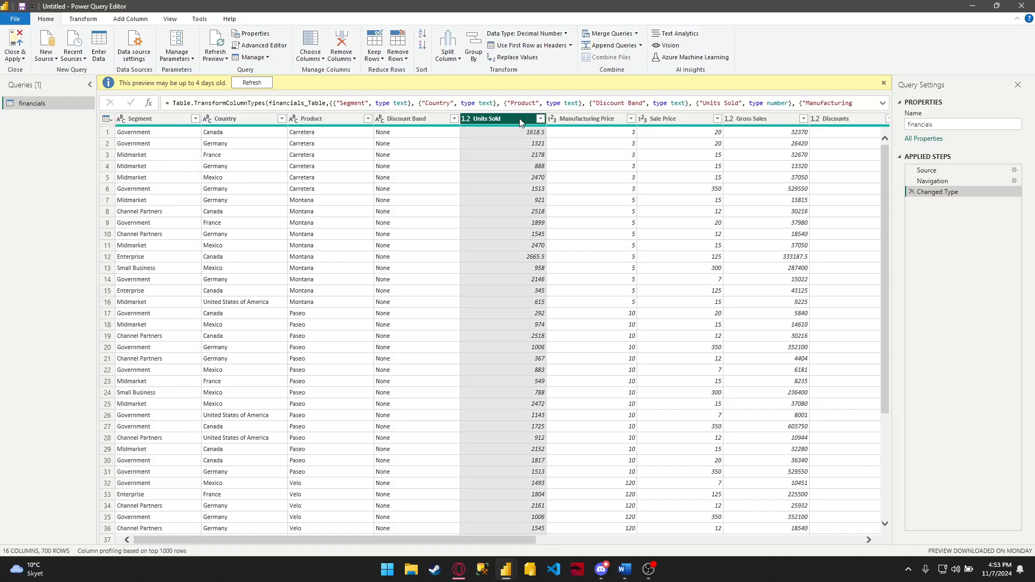
{"action": "left_click", "coordinate": [534, 35]}
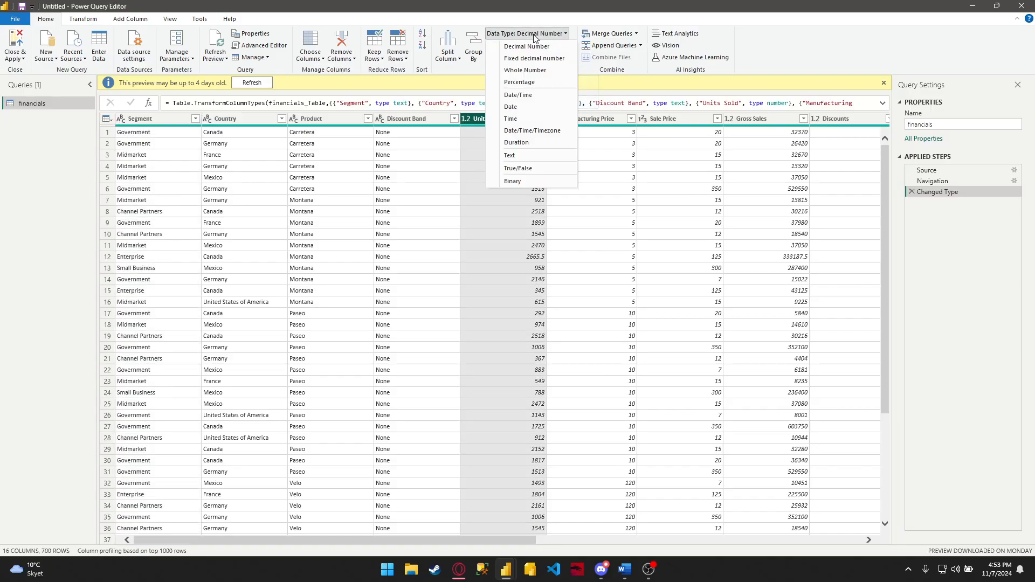
{"action": "left_click", "coordinate": [530, 69]}
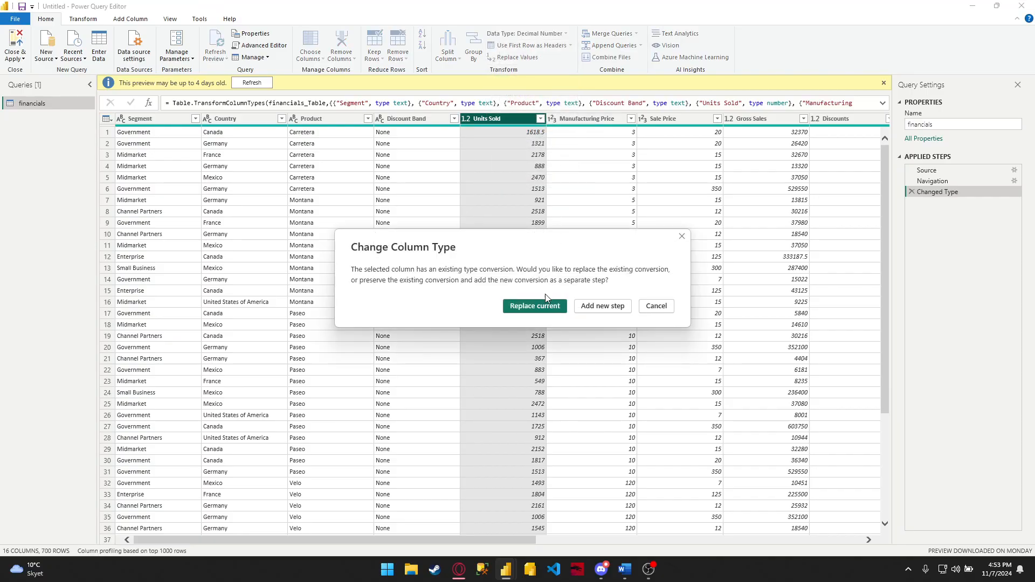
{"action": "left_click", "coordinate": [534, 312]}
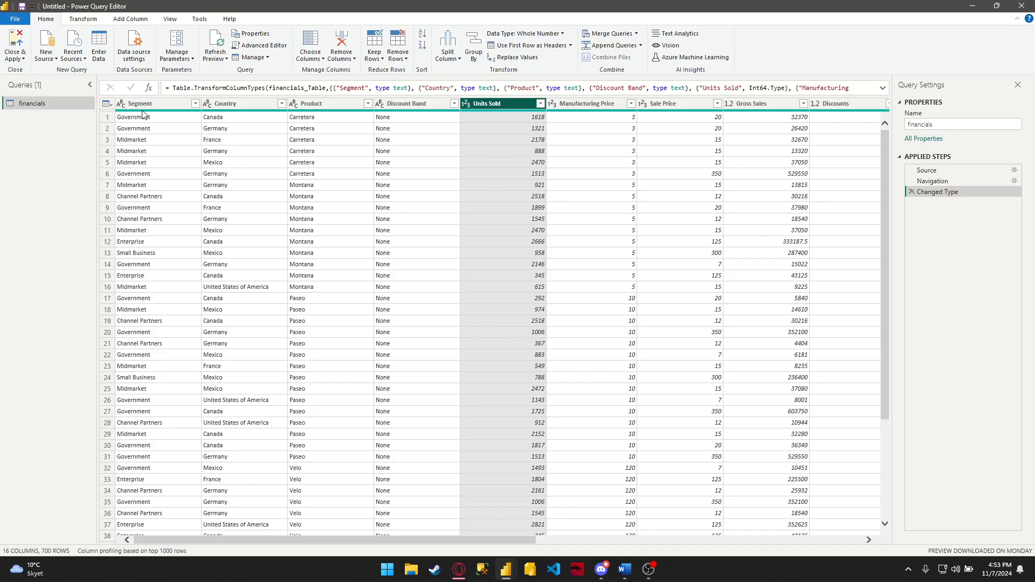
Step: Convert the text in the Segment column to uppercase
{"action": "left_click", "coordinate": [86, 19]}
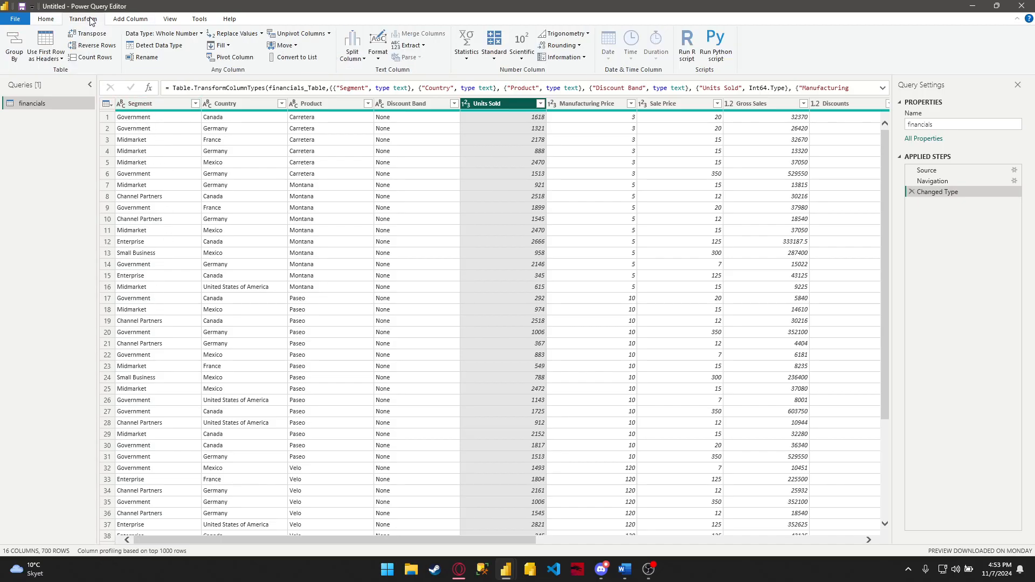
{"action": "left_click", "coordinate": [140, 104]}
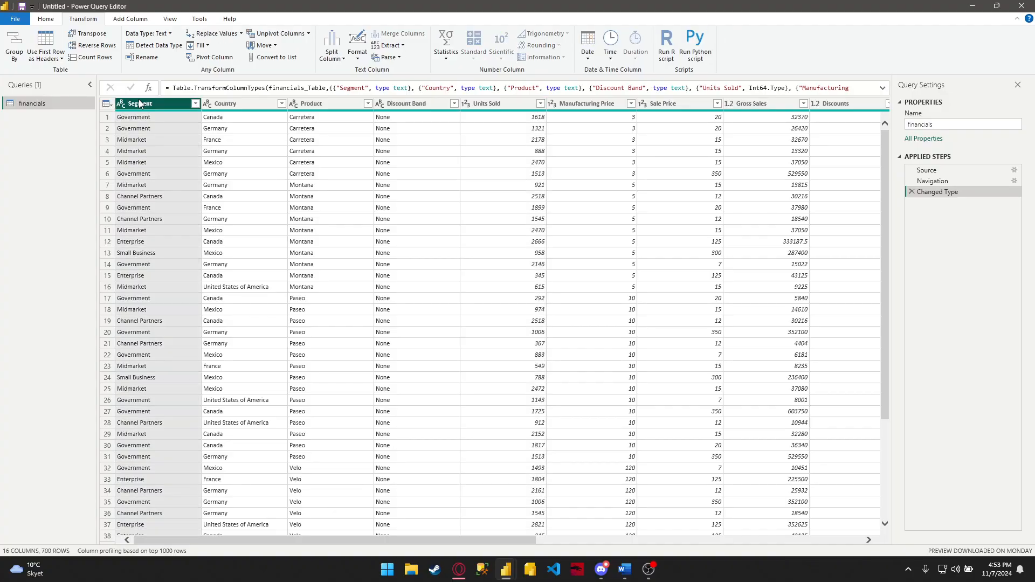
{"action": "left_click", "coordinate": [360, 56]}
{"action": "left_click", "coordinate": [400, 83]}
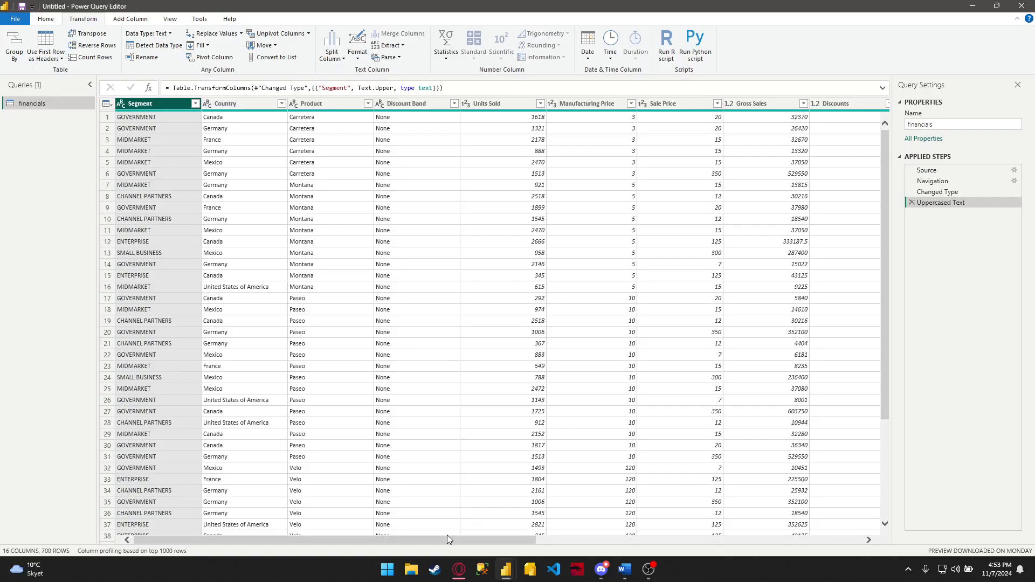
Step: Rename the Month Name column to Month
{"action": "left_click_drag", "start_coordinate": [438, 539], "coordinate": [772, 511]}
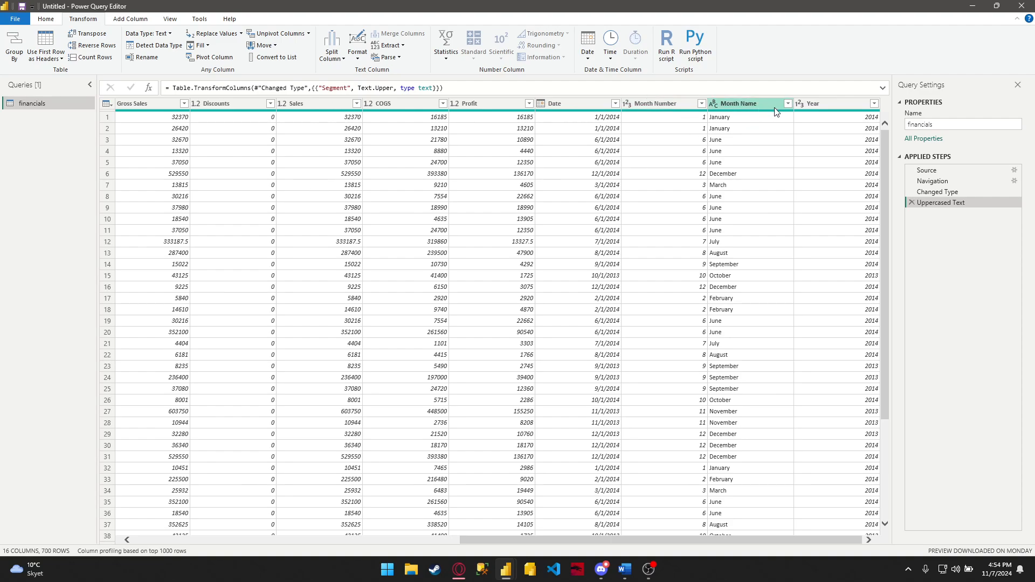
{"action": "left_click", "coordinate": [758, 105]}
{"action": "double_click", "coordinate": [758, 104]}
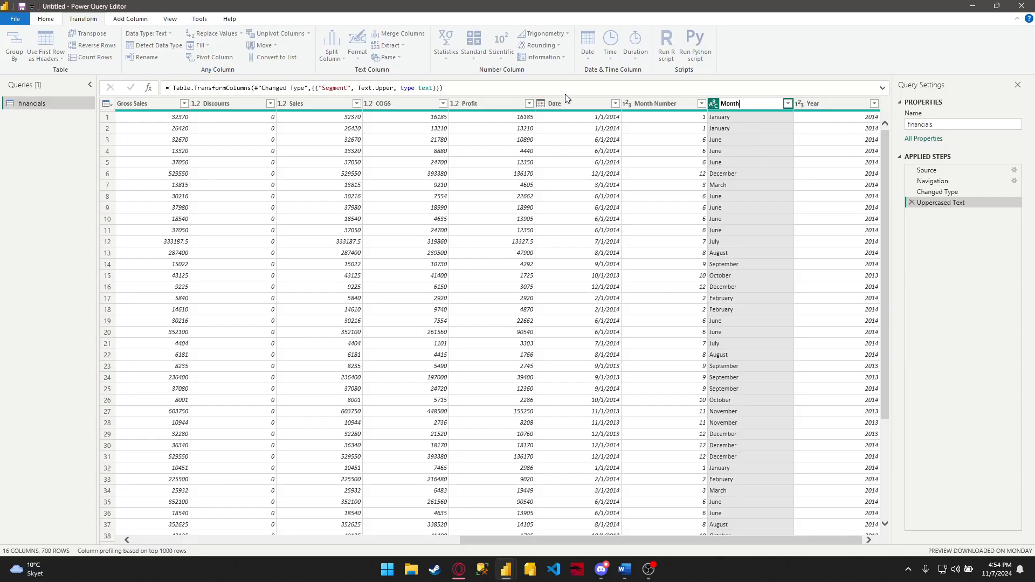
{"action": "type", "text": "Month"}
{"action": "key", "text": "Return"}
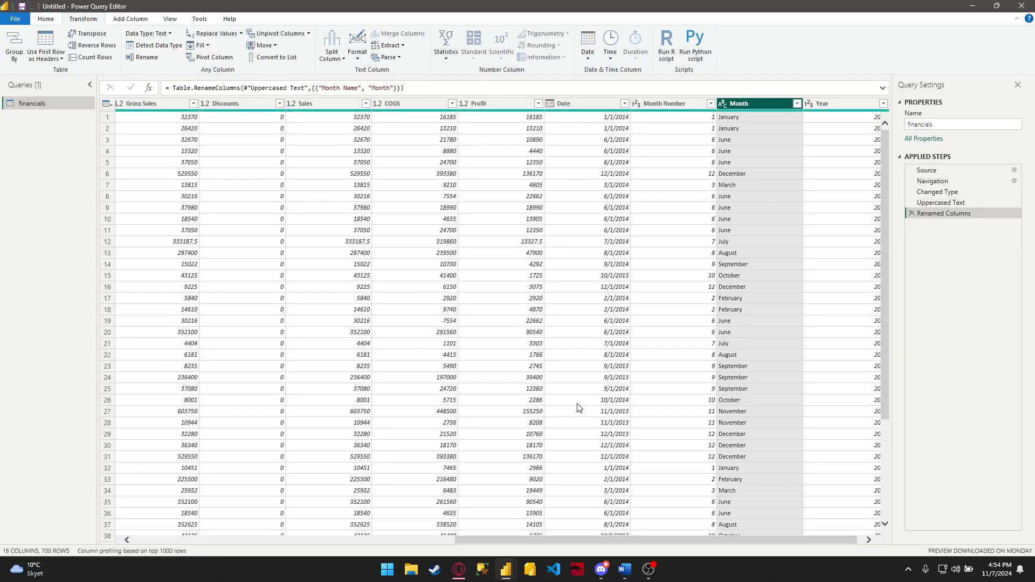
Step: Filter the Product column to exclude the Montana rows
{"action": "left_click_drag", "start_coordinate": [554, 540], "coordinate": [210, 530]}
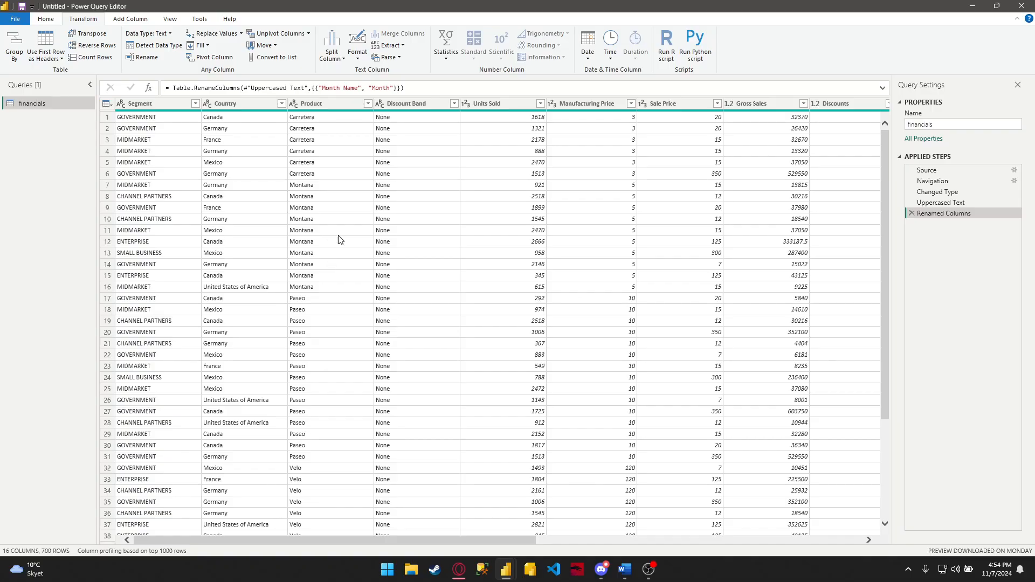
{"action": "left_click", "coordinate": [335, 104]}
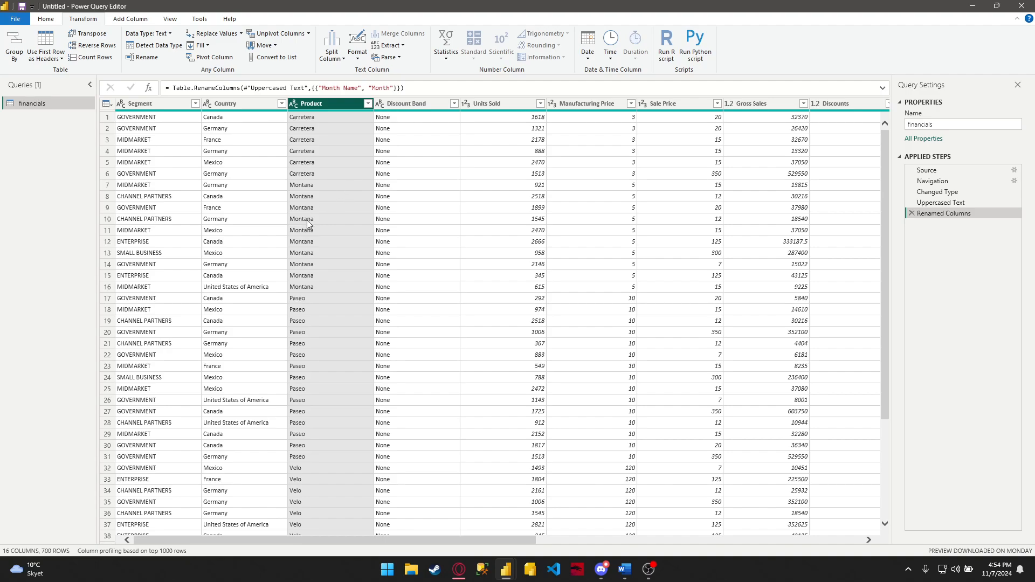
{"action": "left_click", "coordinate": [368, 104]}
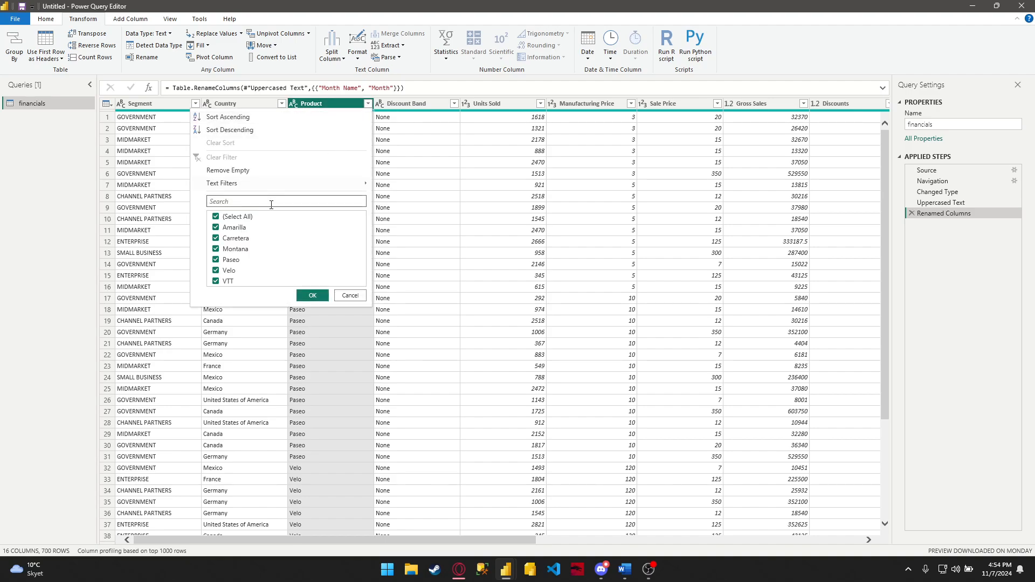
{"action": "left_click", "coordinate": [217, 250]}
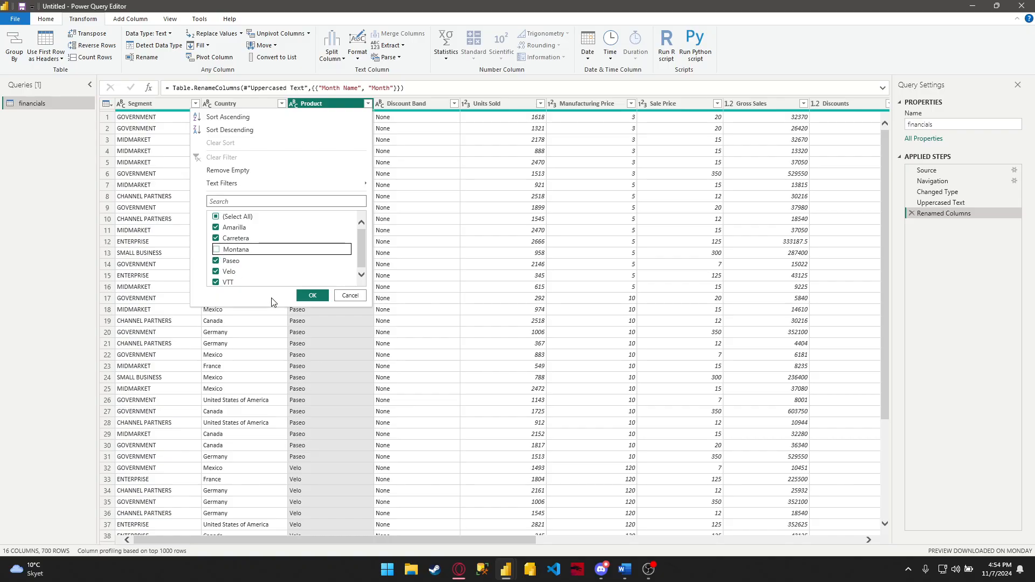
{"action": "left_click", "coordinate": [312, 295]}
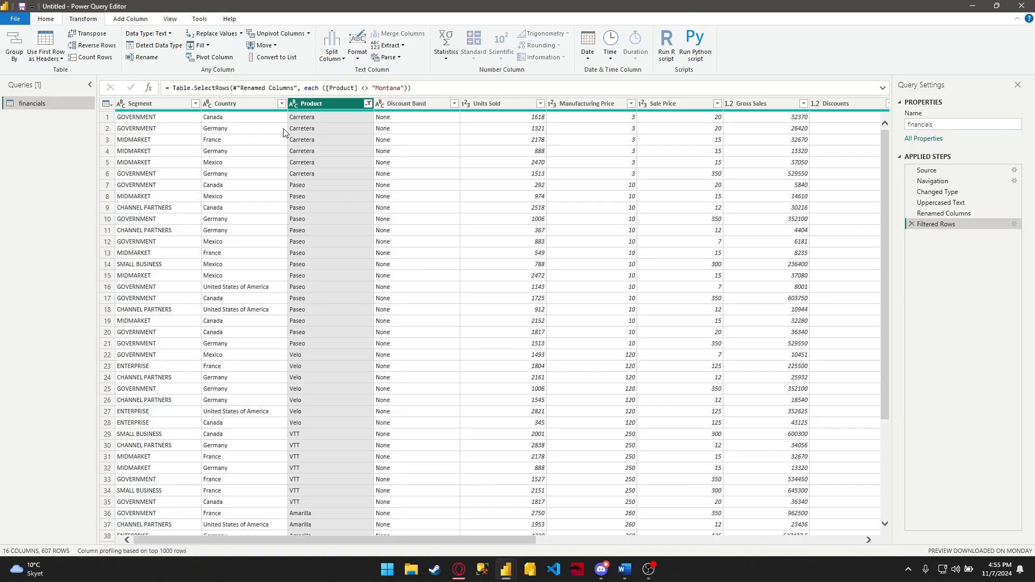
{"action": "left_click", "coordinate": [238, 104]}
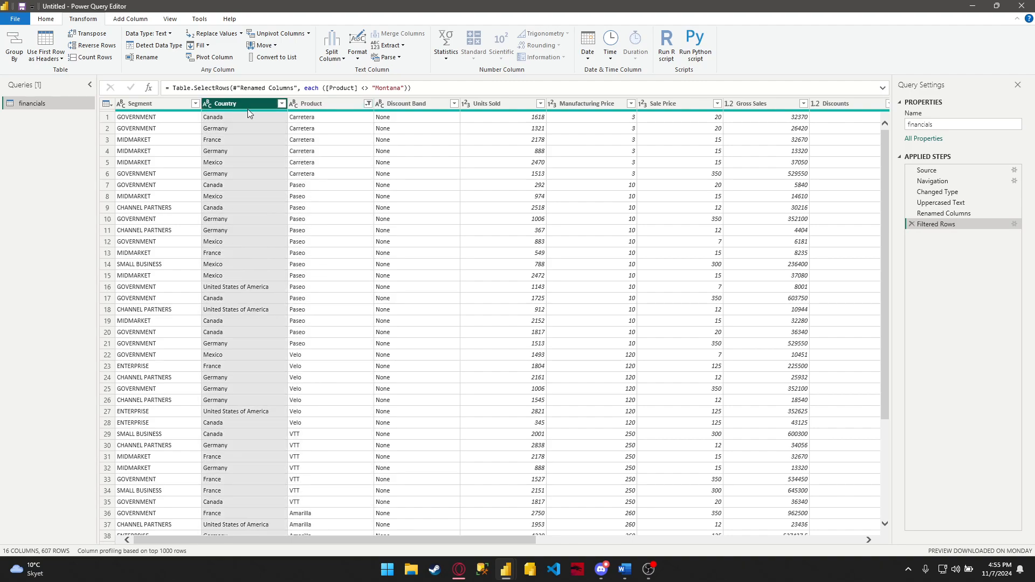
{"action": "left_click", "coordinate": [281, 103]}
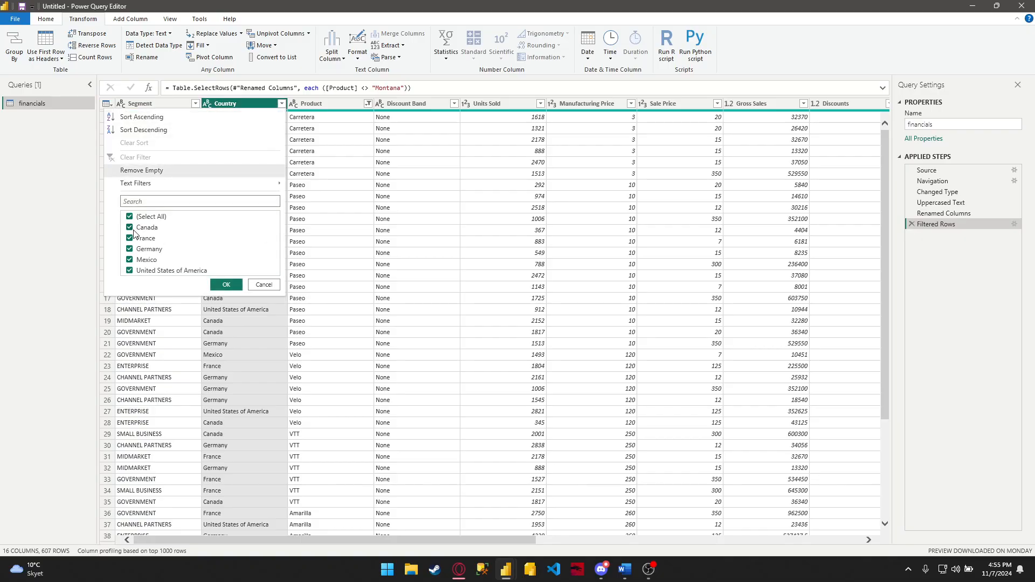
{"action": "left_click", "coordinate": [281, 104]}
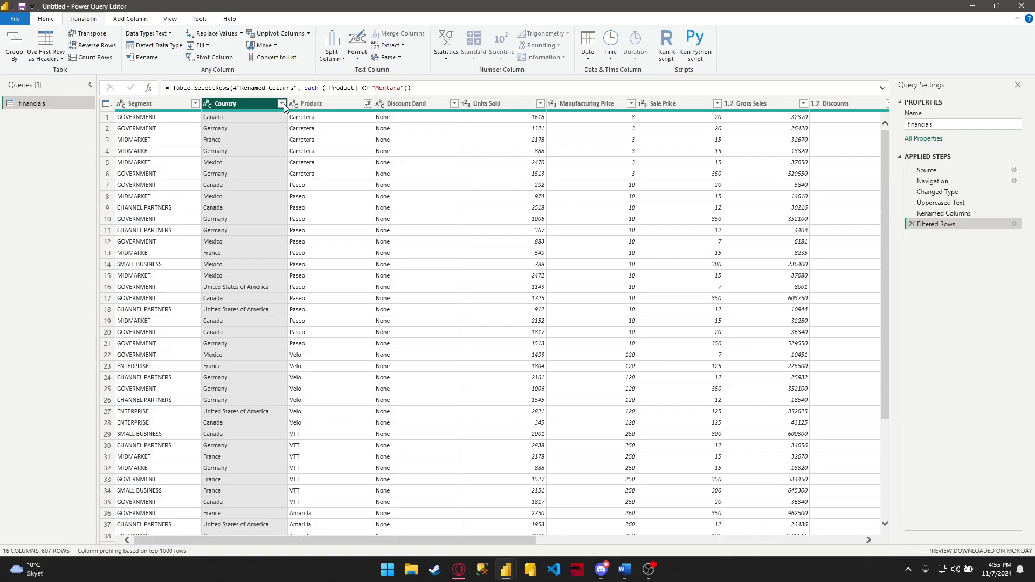
{"action": "left_click", "coordinate": [282, 104]}
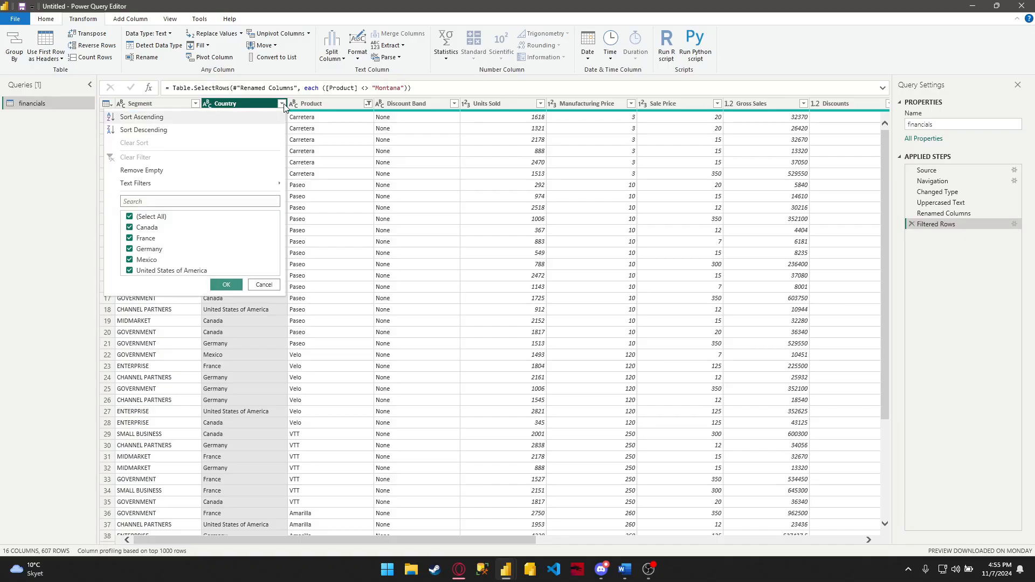
{"action": "left_click", "coordinate": [130, 228]}
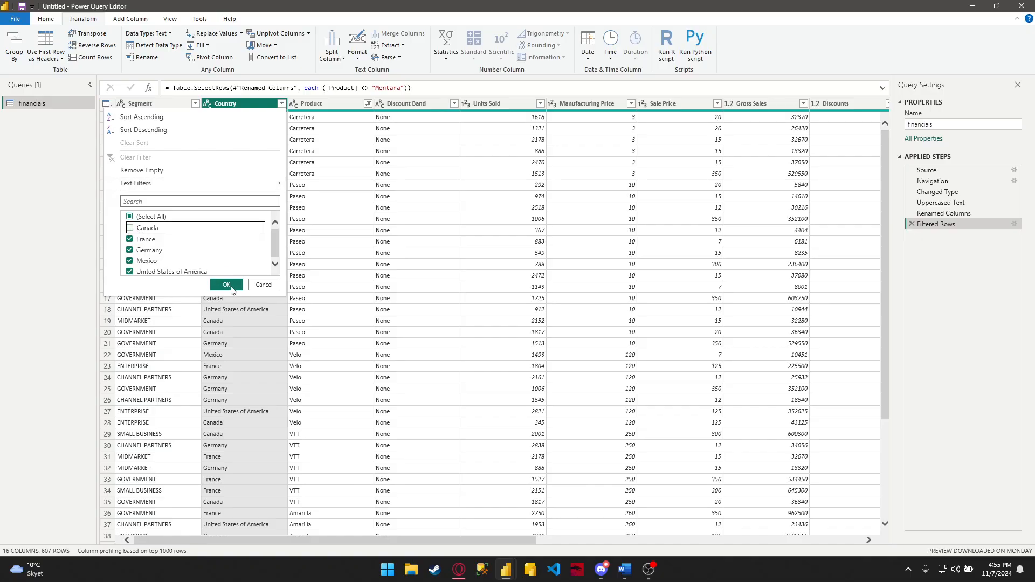
{"action": "left_click", "coordinate": [264, 285]}
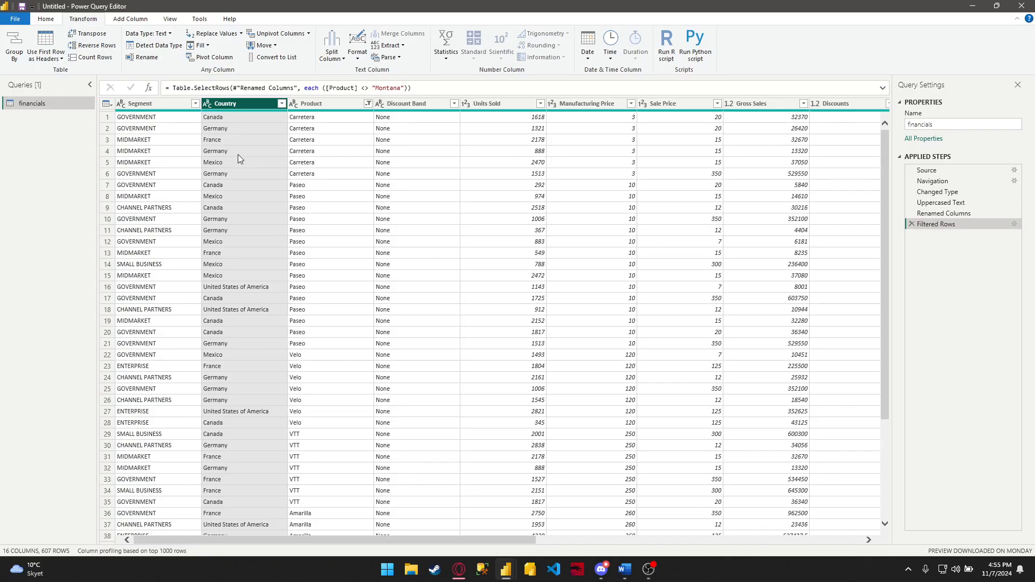
Step: Open the financials query in the Advanced Editor and copy its entire script
{"action": "left_click", "coordinate": [47, 21]}
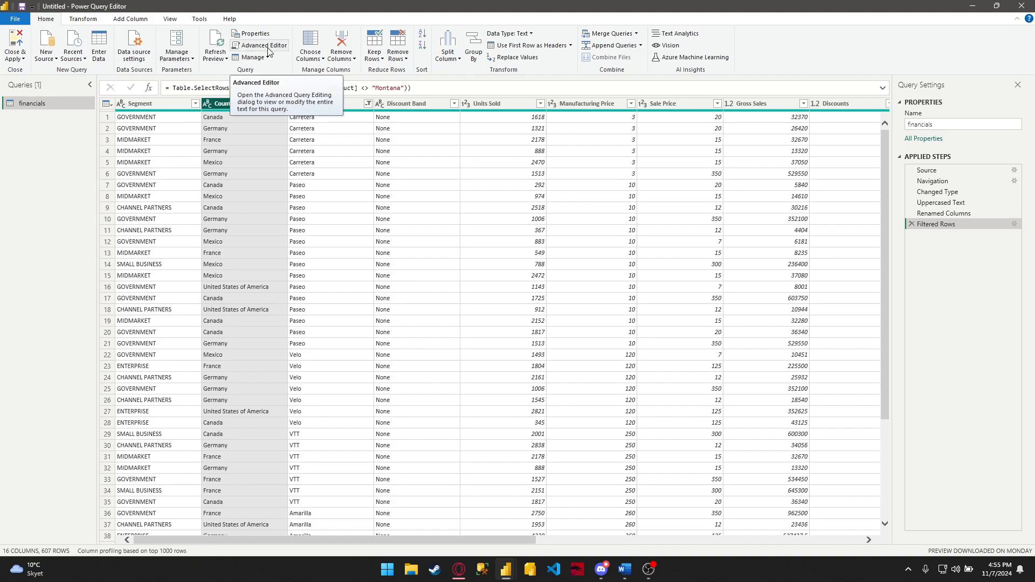
{"action": "left_click", "coordinate": [286, 50]}
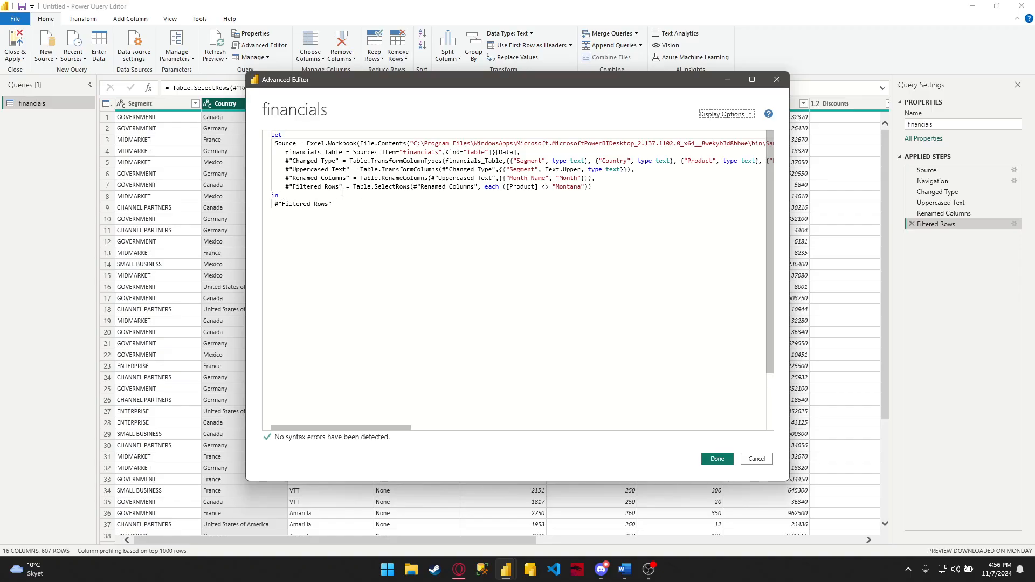
{"action": "left_click_drag", "start_coordinate": [284, 187], "coordinate": [594, 188]}
{"action": "left_click", "coordinate": [505, 220]}
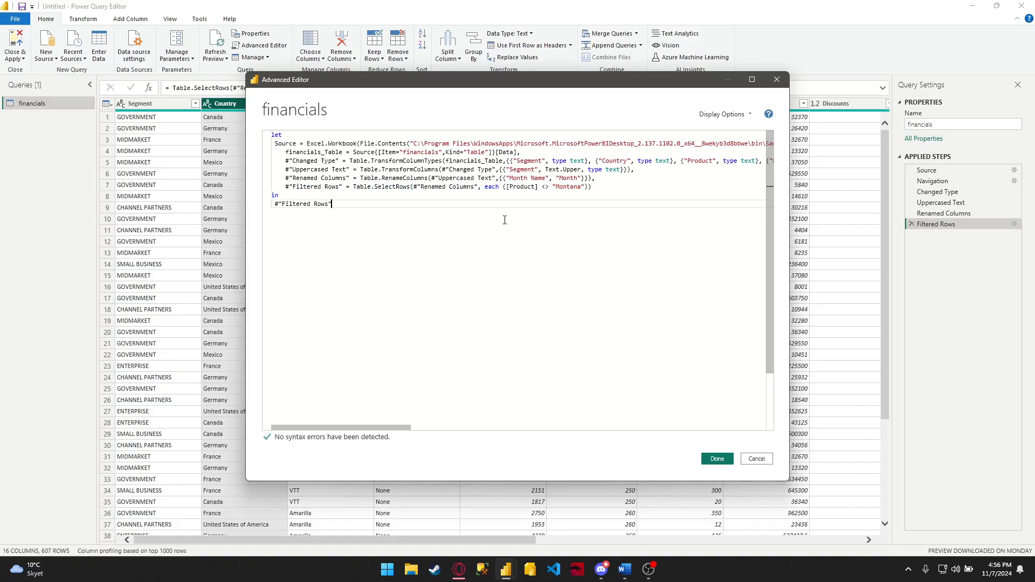
{"action": "key", "text": "ctrl+a"}
{"action": "key", "text": "ctrl+c"}
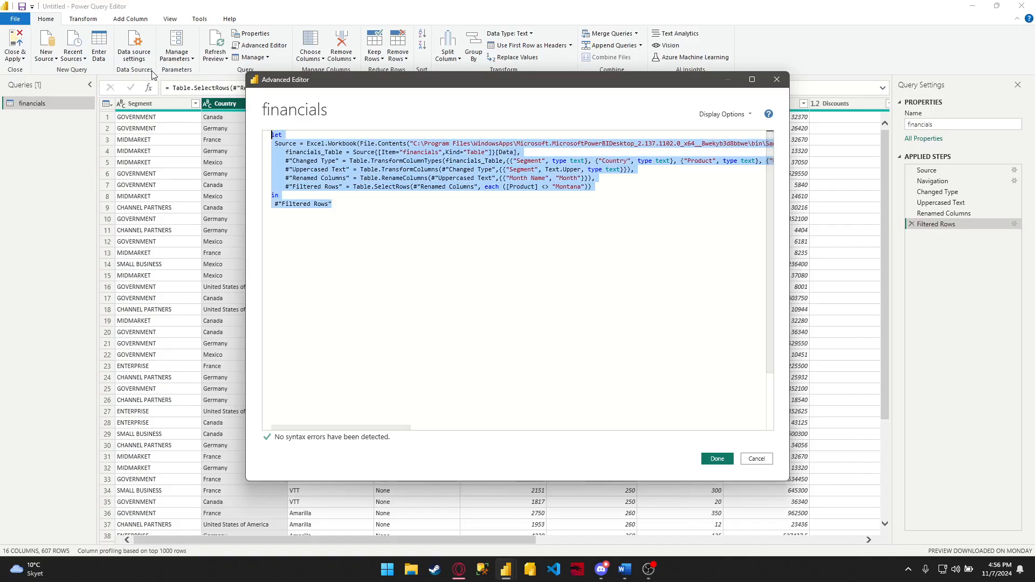
Step: Paste a second let script, with a FilteredRows step that excludes Canada from Country, below the existing financials script
{"action": "left_click", "coordinate": [377, 234]}
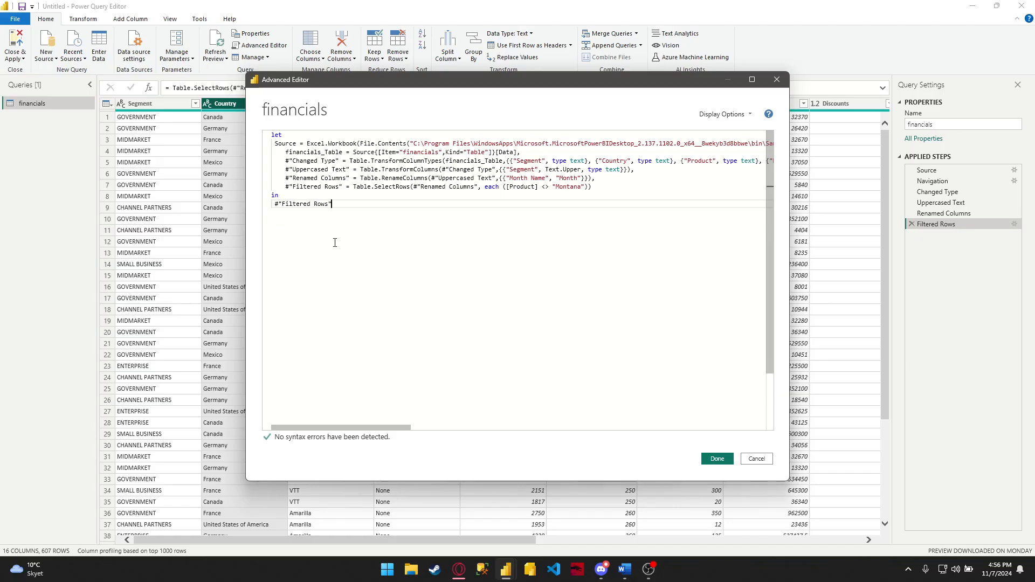
{"action": "key", "text": "Return"}
{"action": "key", "text": "Return"}
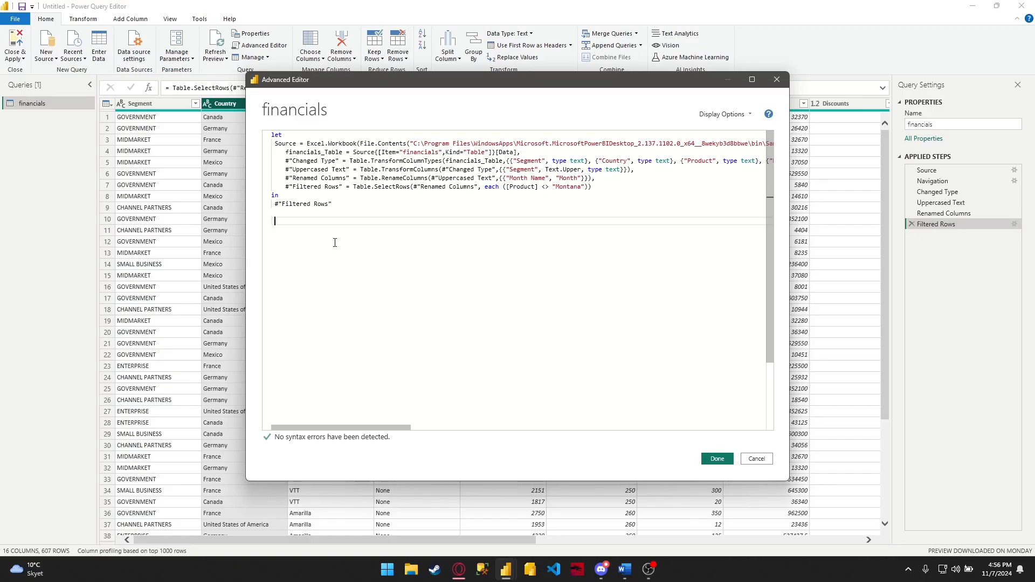
{"action": "key", "text": "ctrl+v"}
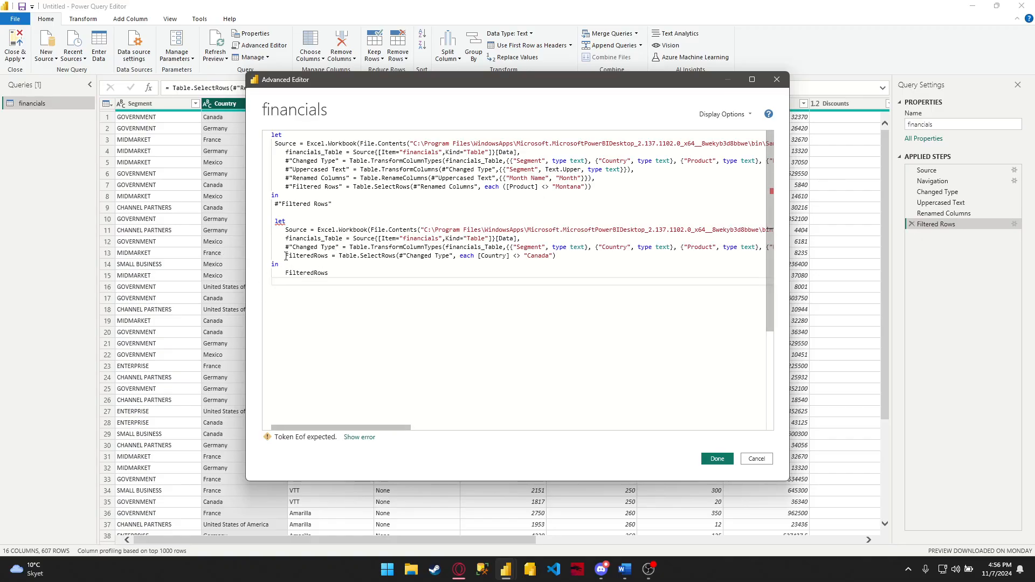
Step: Move the line FilteredRows = Table.SelectRows(#"Changed Type", each [Country] <> "Canada") to after the #"Filtered Rows" line, separated by a comma
{"action": "left_click_drag", "start_coordinate": [285, 257], "coordinate": [561, 259]}
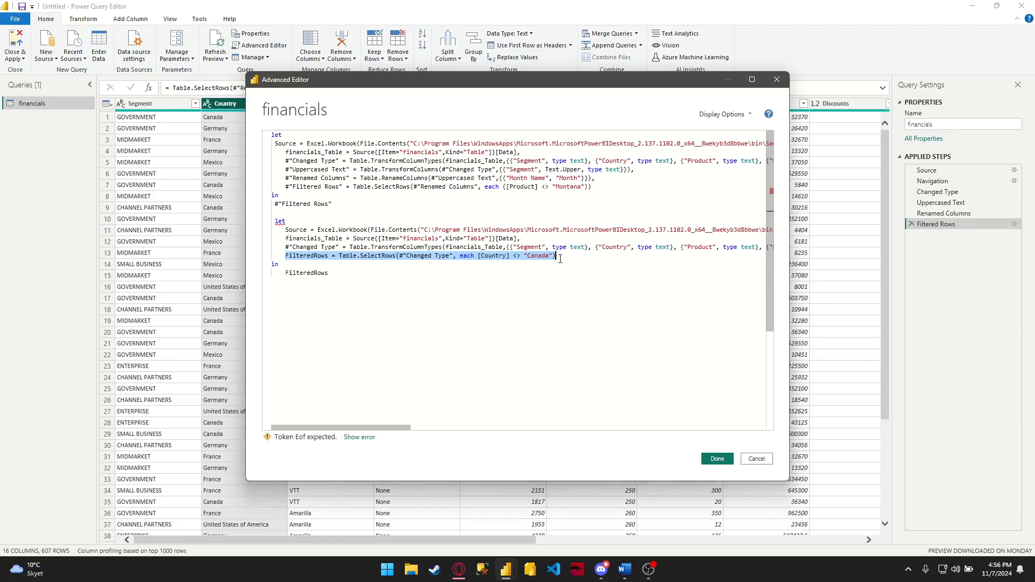
{"action": "key", "text": "ctrl+x"}
{"action": "left_click", "coordinate": [593, 187]}
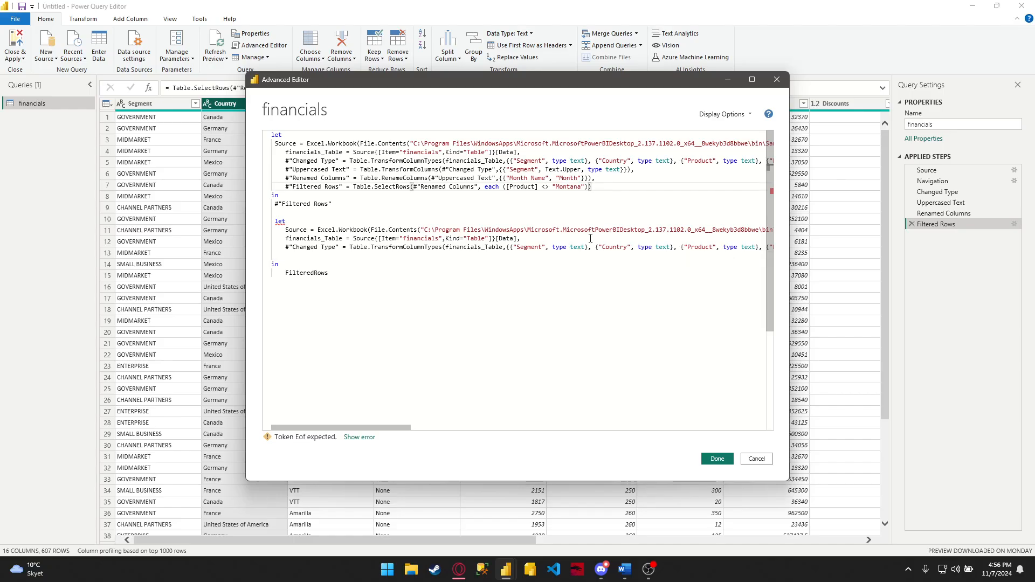
{"action": "type", "text": ","}
{"action": "key", "text": "Return"}
{"action": "key", "text": "ctrl+v"}
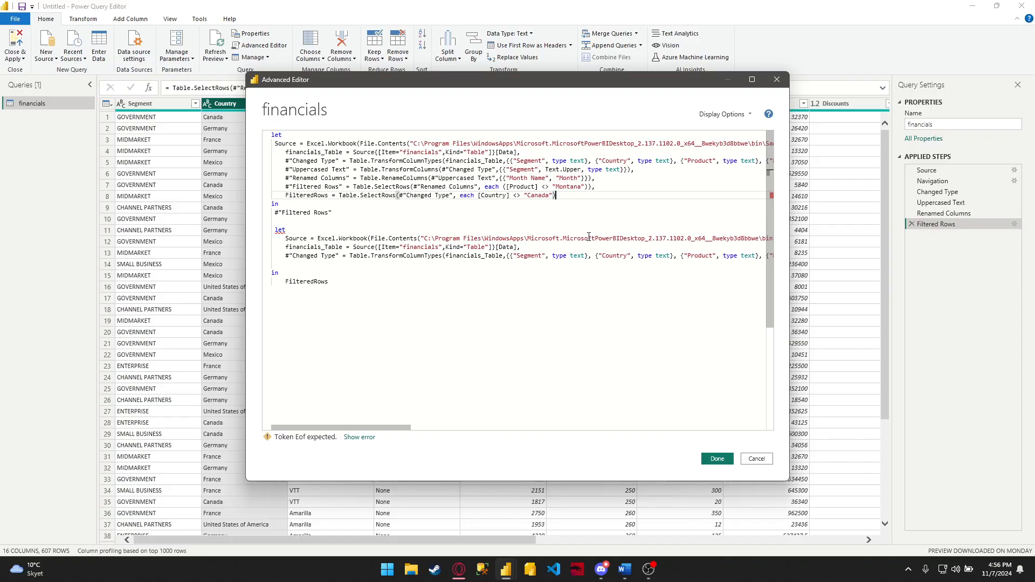
{"action": "left_click", "coordinate": [286, 196]}
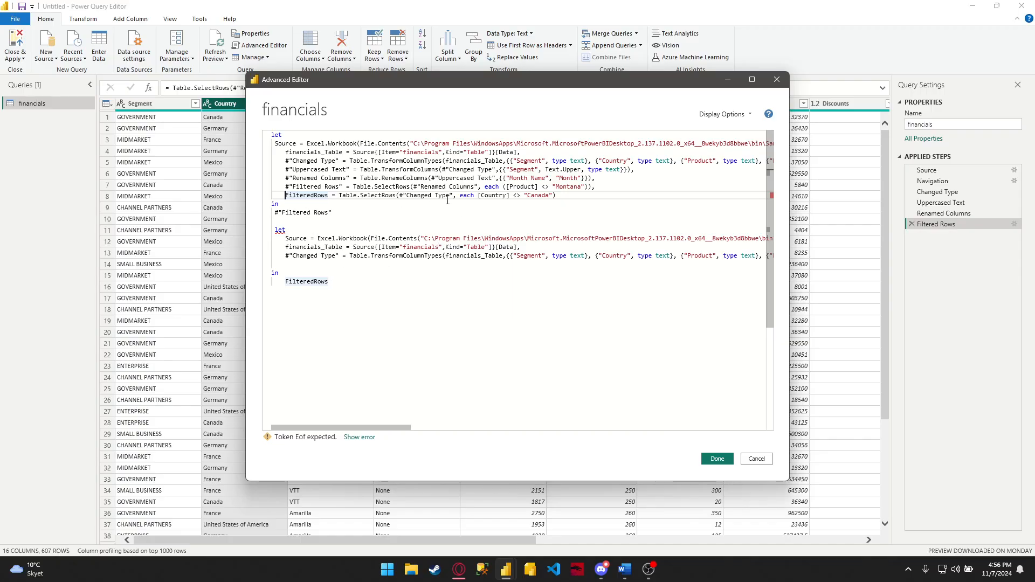
Step: Replace the first script's output #"Filtered Rows" with FilteredRows, cut from the end of the pasted script
{"action": "left_click_drag", "start_coordinate": [367, 291], "coordinate": [286, 286]}
{"action": "key", "text": "ctrl+x"}
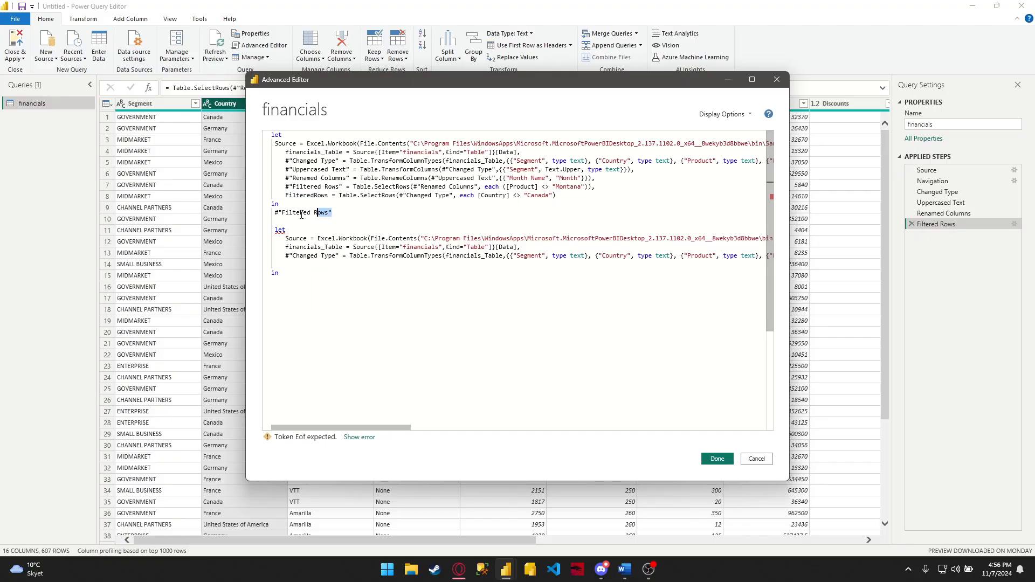
{"action": "left_click_drag", "start_coordinate": [340, 213], "coordinate": [274, 213]}
{"action": "key", "text": "ctrl+v"}
Step: Delete the leftover second let script and apply the edited script to the financials query
{"action": "left_click_drag", "start_coordinate": [363, 303], "coordinate": [275, 238]}
{"action": "key", "text": "Delete"}
{"action": "left_click", "coordinate": [717, 459]}
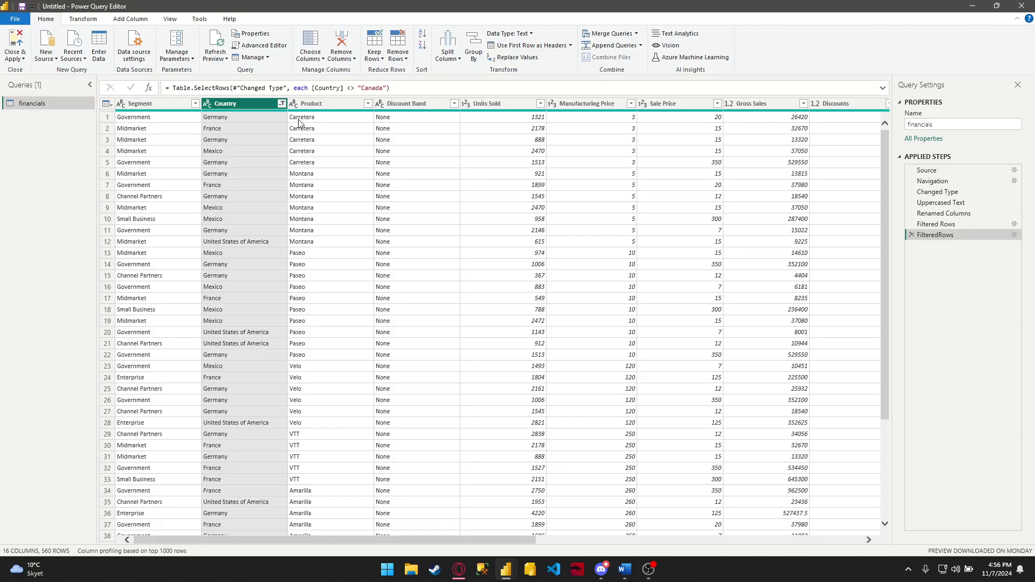
Step: Examine the Country column's filter values to check which countries are included
{"action": "left_click", "coordinate": [281, 103]}
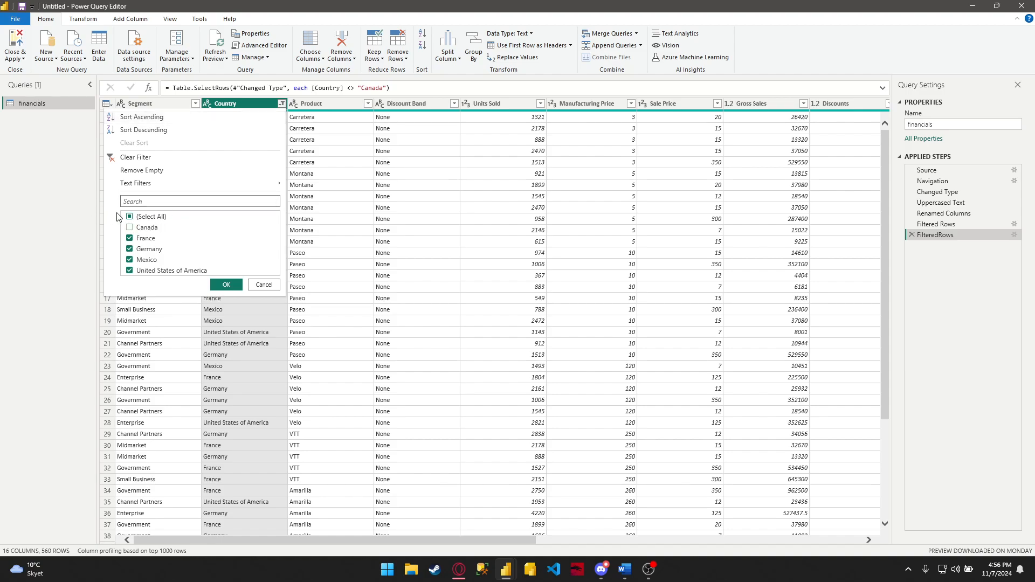
{"action": "left_click", "coordinate": [62, 212]}
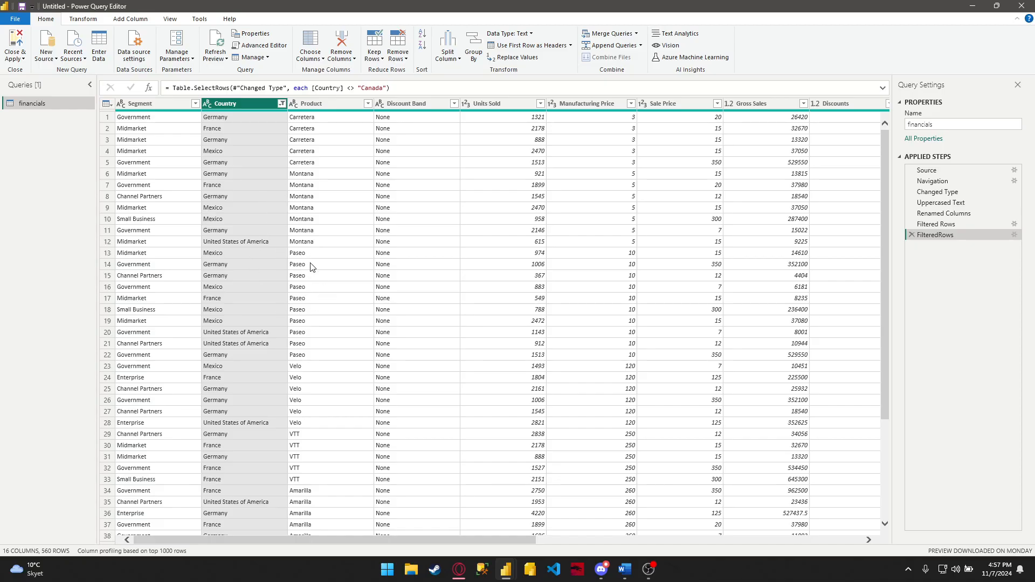
{"action": "left_click", "coordinate": [282, 104]}
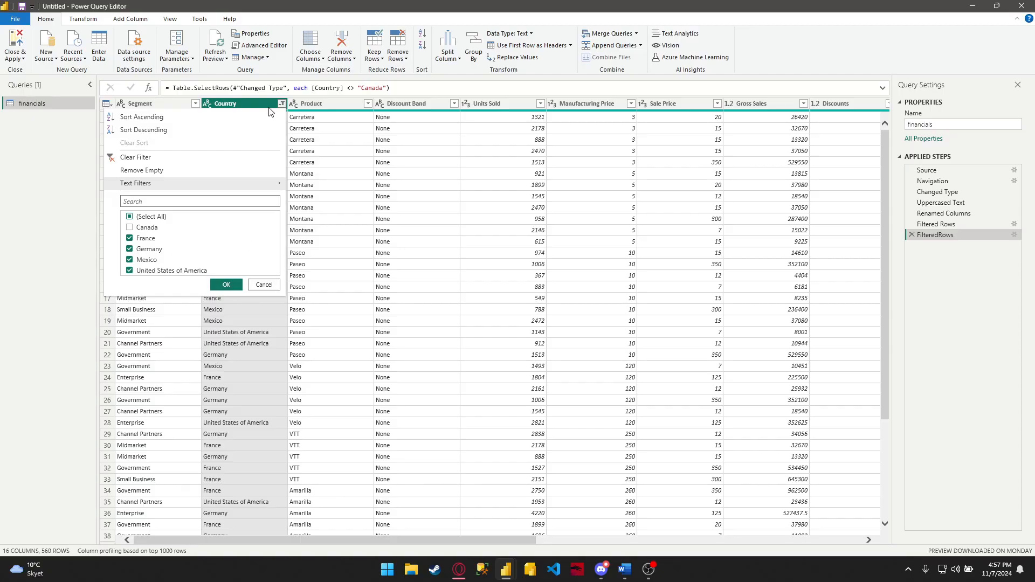
{"action": "left_click", "coordinate": [277, 287]}
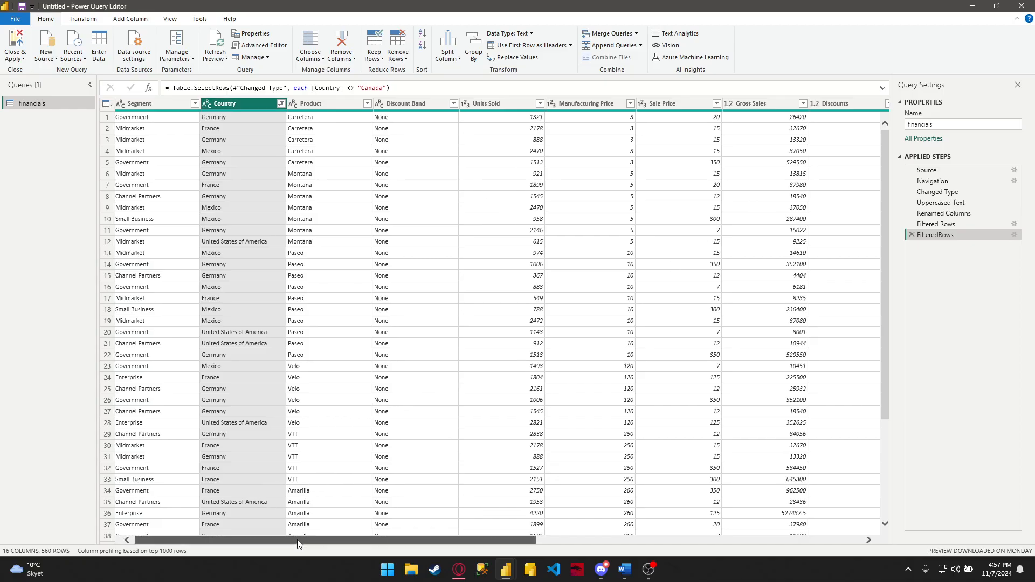
{"action": "left_click_drag", "start_coordinate": [296, 540], "coordinate": [275, 512]}
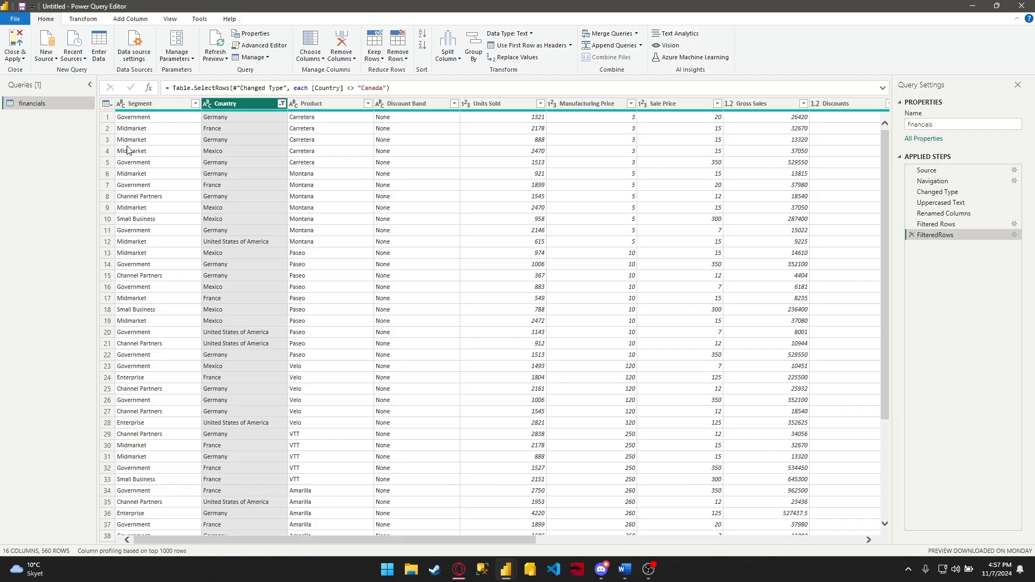
Step: Apply the query changes to the Power BI report and move the financials table card nearer the centre of the model view
{"action": "left_click", "coordinate": [16, 52]}
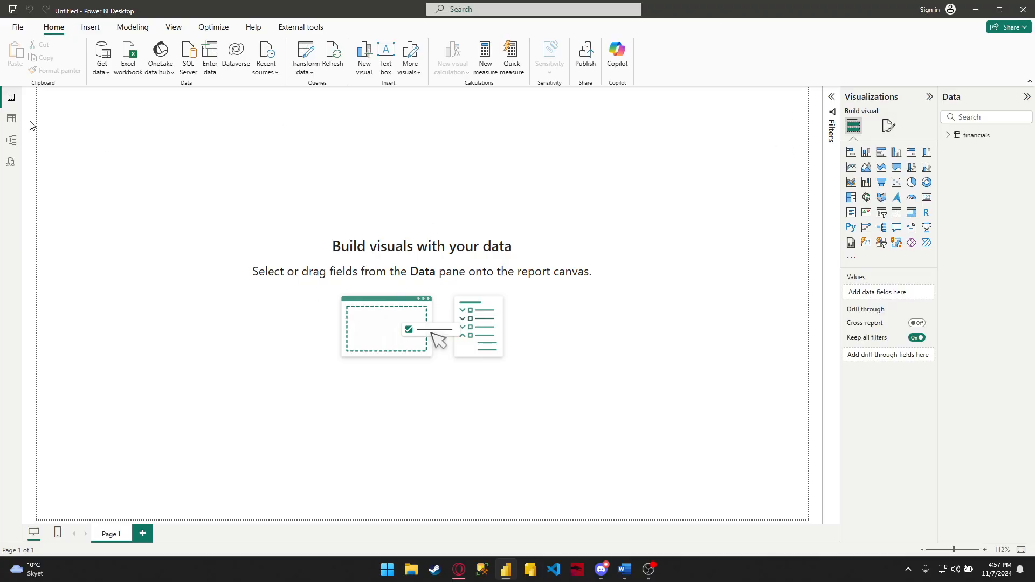
{"action": "left_click", "coordinate": [13, 149]}
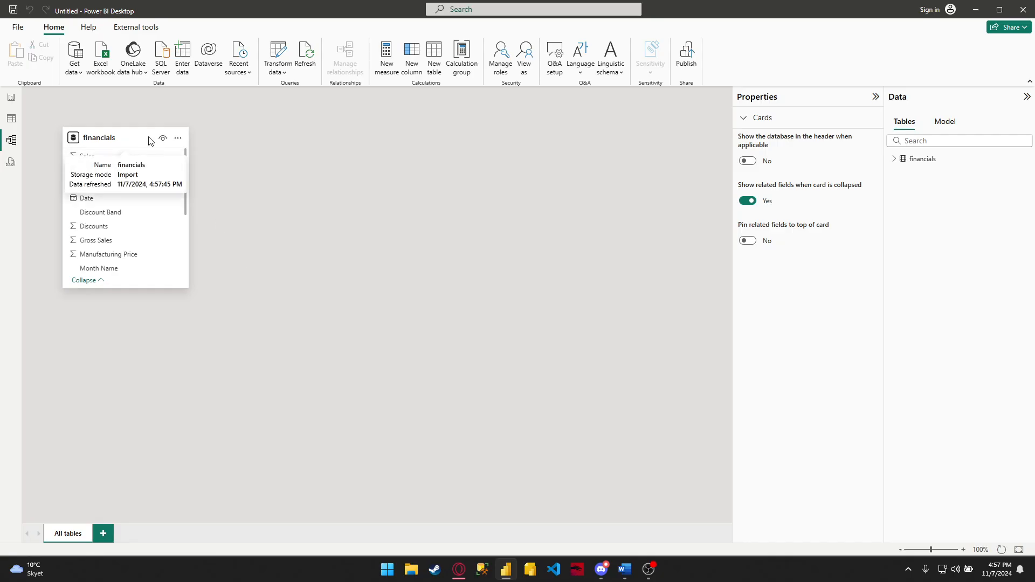
{"action": "left_click_drag", "start_coordinate": [148, 138], "coordinate": [313, 164]}
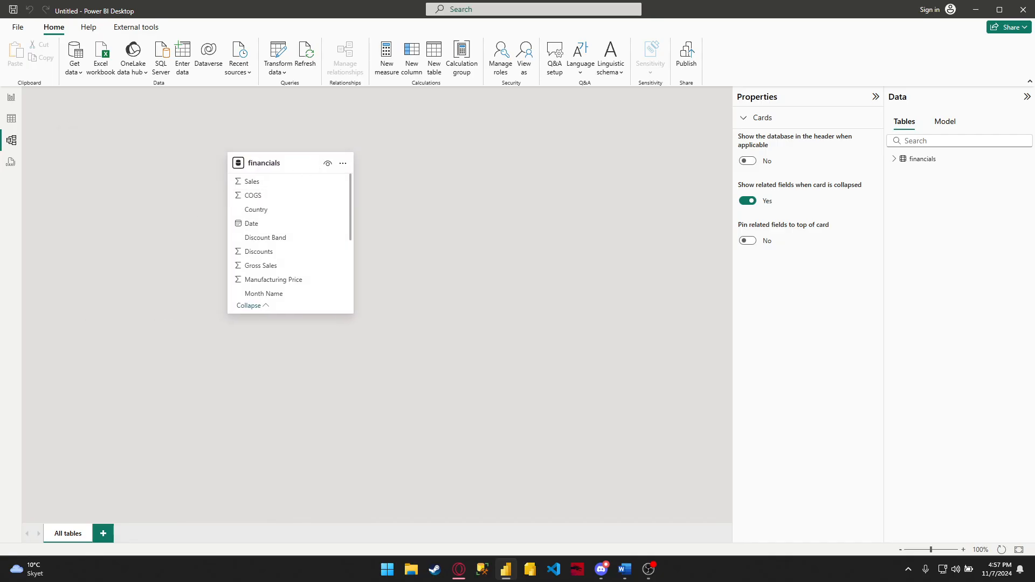